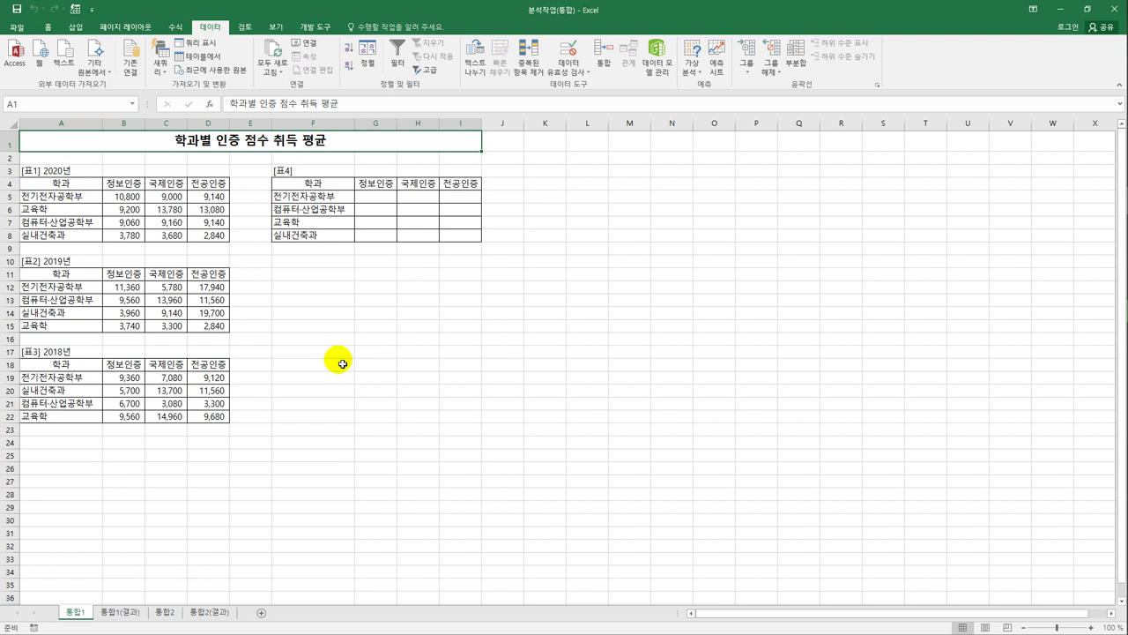
# Examine the 2020 table [표1] and the headings and department names of the empty table [표4].
pyautogui.moveTo(77, 183); pyautogui.dragTo(199, 235)
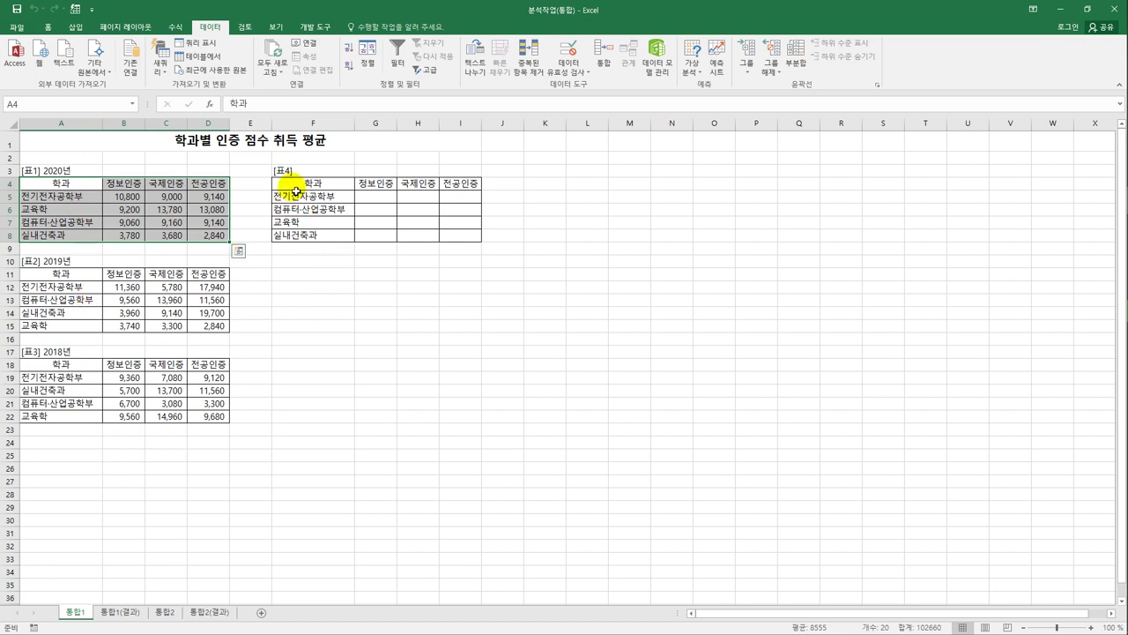
pyautogui.moveTo(296, 190); pyautogui.dragTo(455, 243)
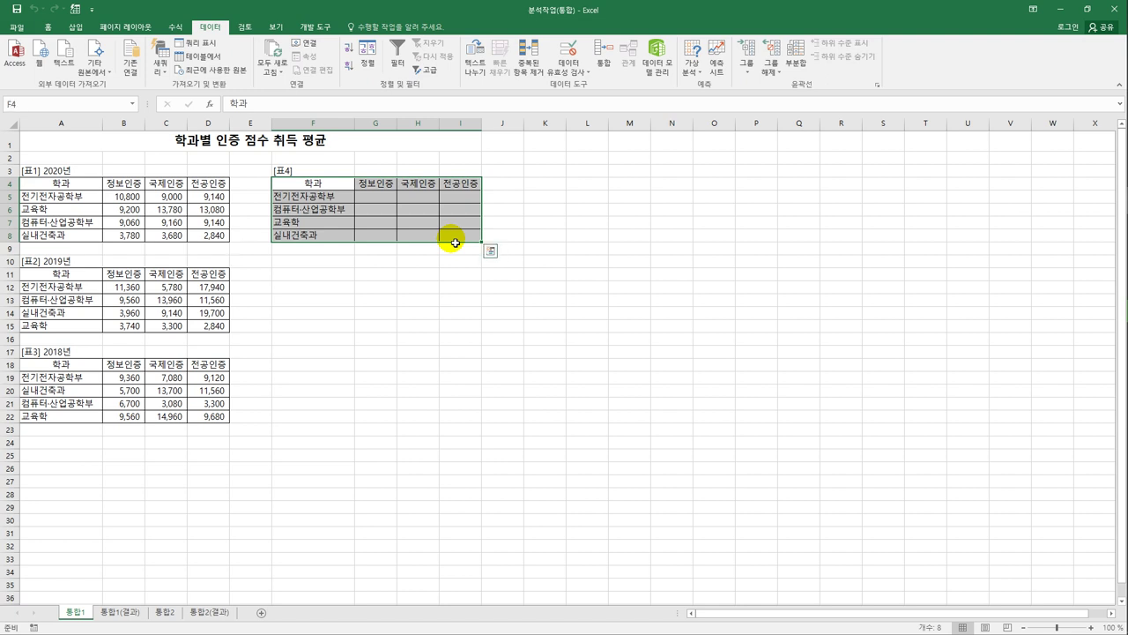
pyautogui.click(455, 242)
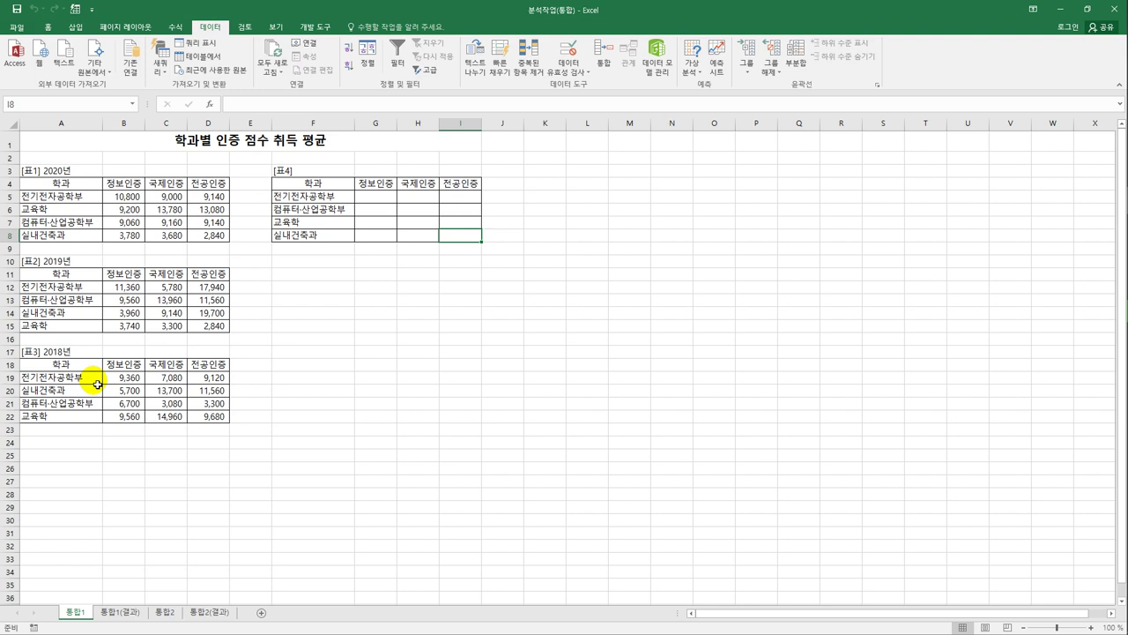
pyautogui.click(303, 183)
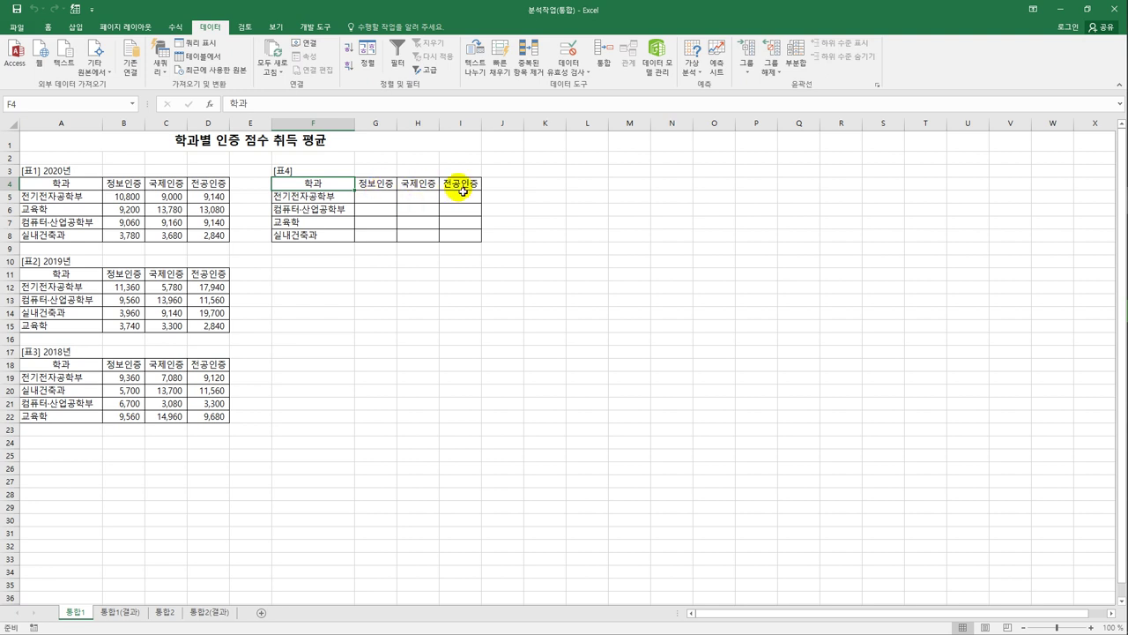
pyautogui.click(321, 197)
pyautogui.moveTo(319, 208); pyautogui.dragTo(325, 237)
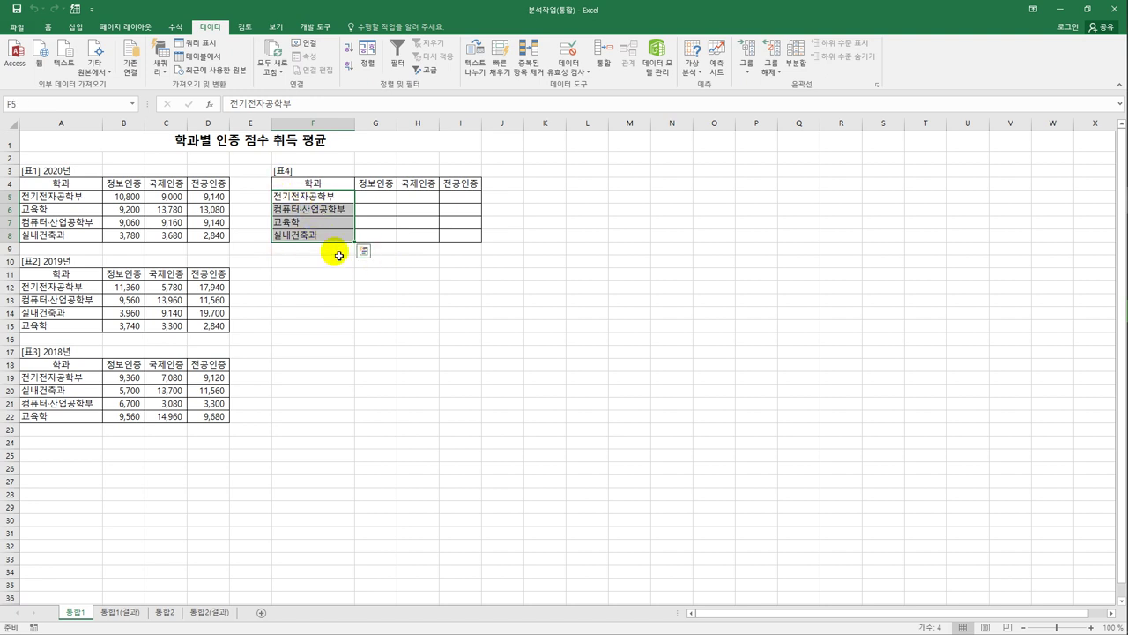
pyautogui.click(323, 210)
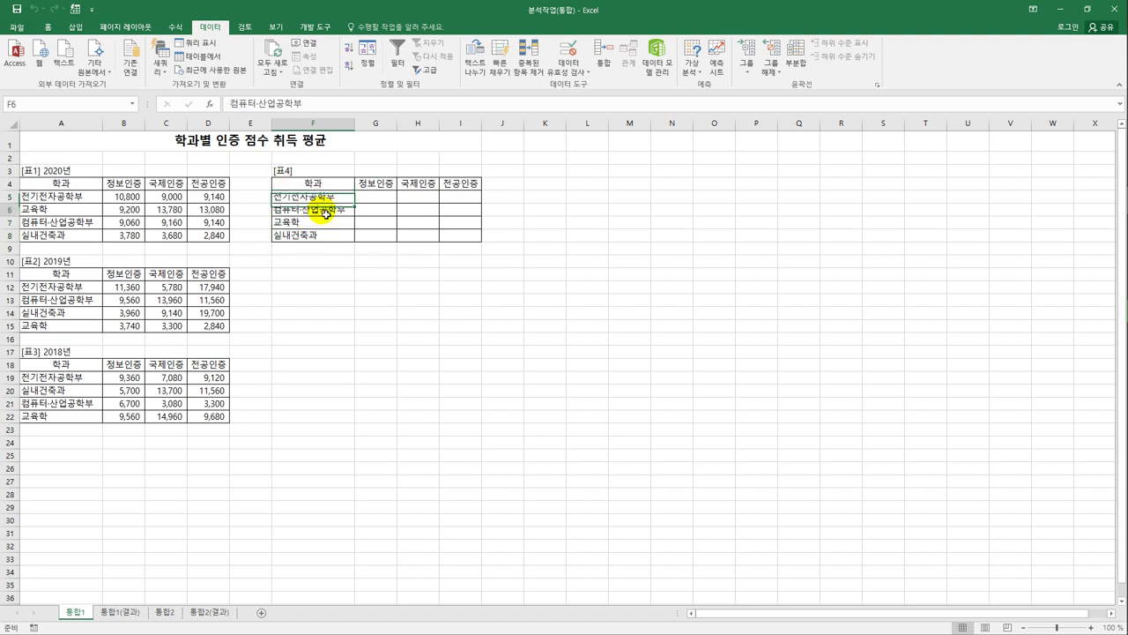
pyautogui.click(327, 225)
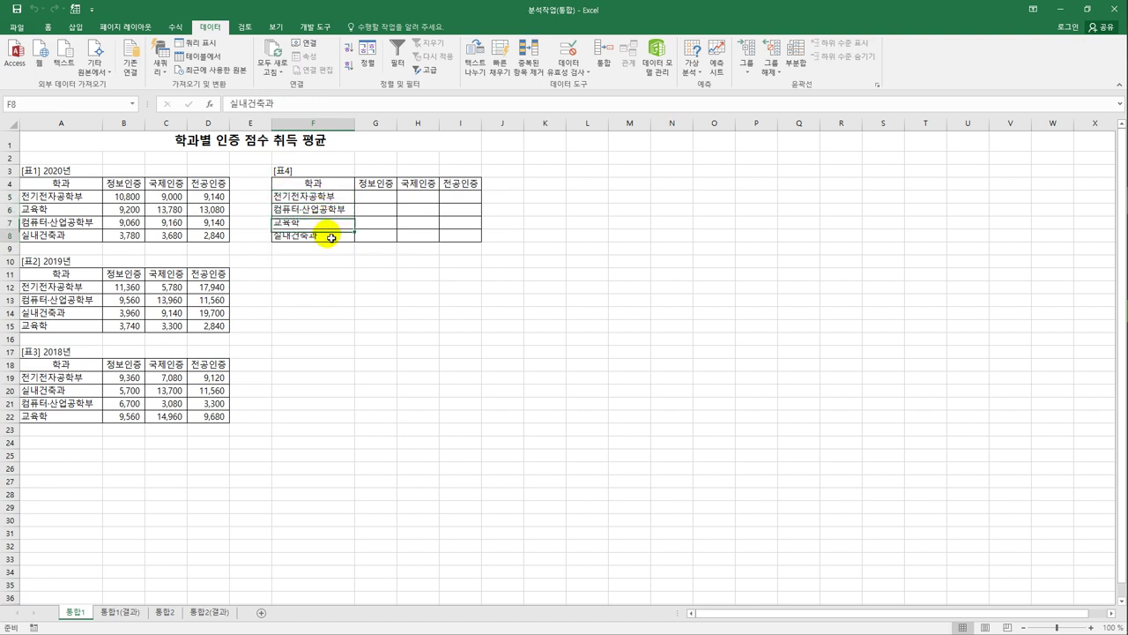
# Start a data consolidation (통합) for the whole [표4] range F4:I8 with the function 평균.
pyautogui.click(340, 184)
pyautogui.moveTo(365, 191); pyautogui.dragTo(467, 244)
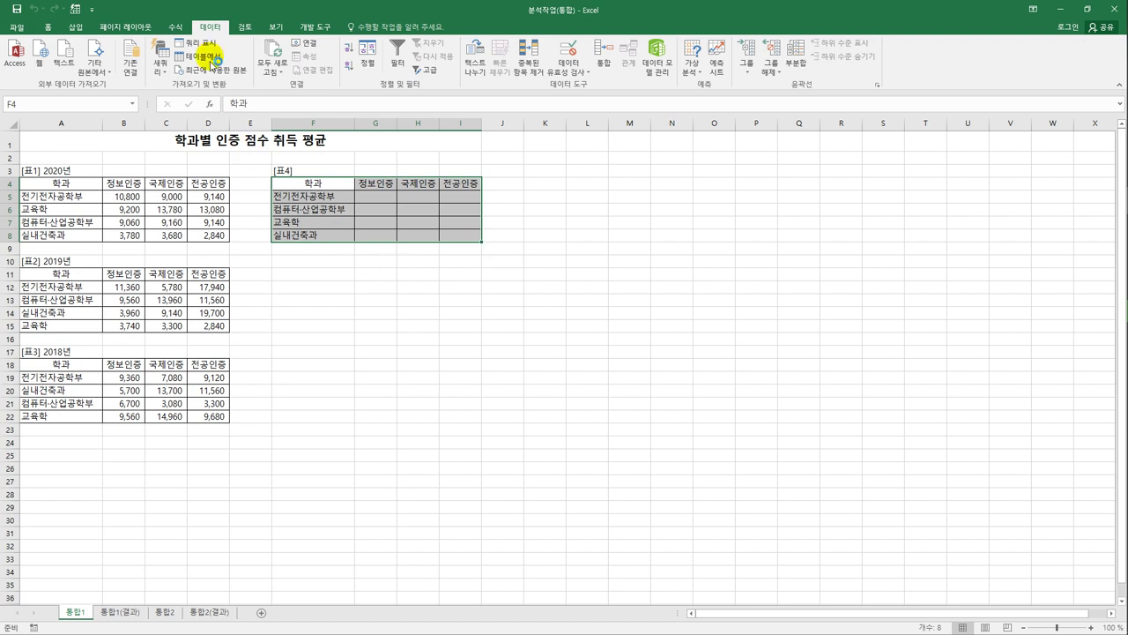
pyautogui.click(599, 69)
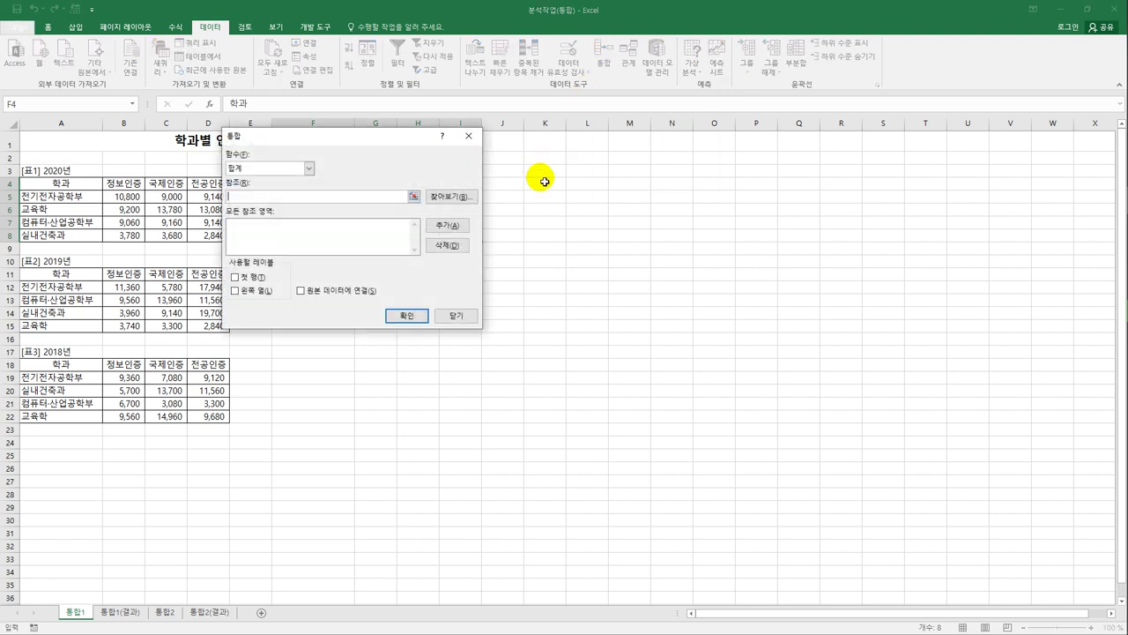
pyautogui.moveTo(359, 141); pyautogui.dragTo(559, 280)
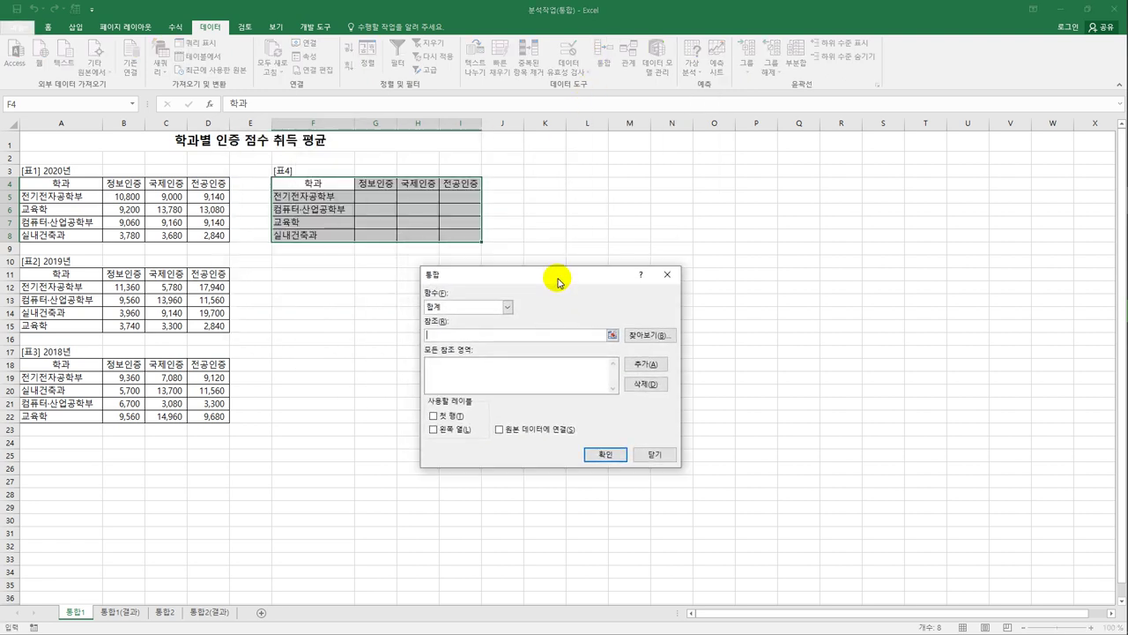
pyautogui.click(511, 333)
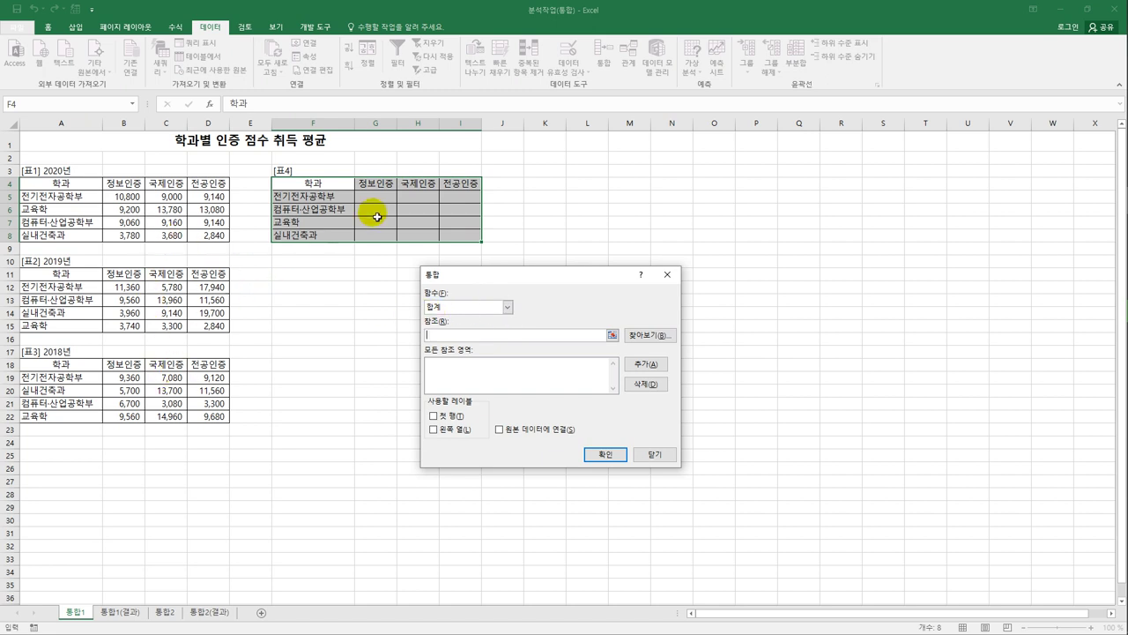
pyautogui.click(507, 305)
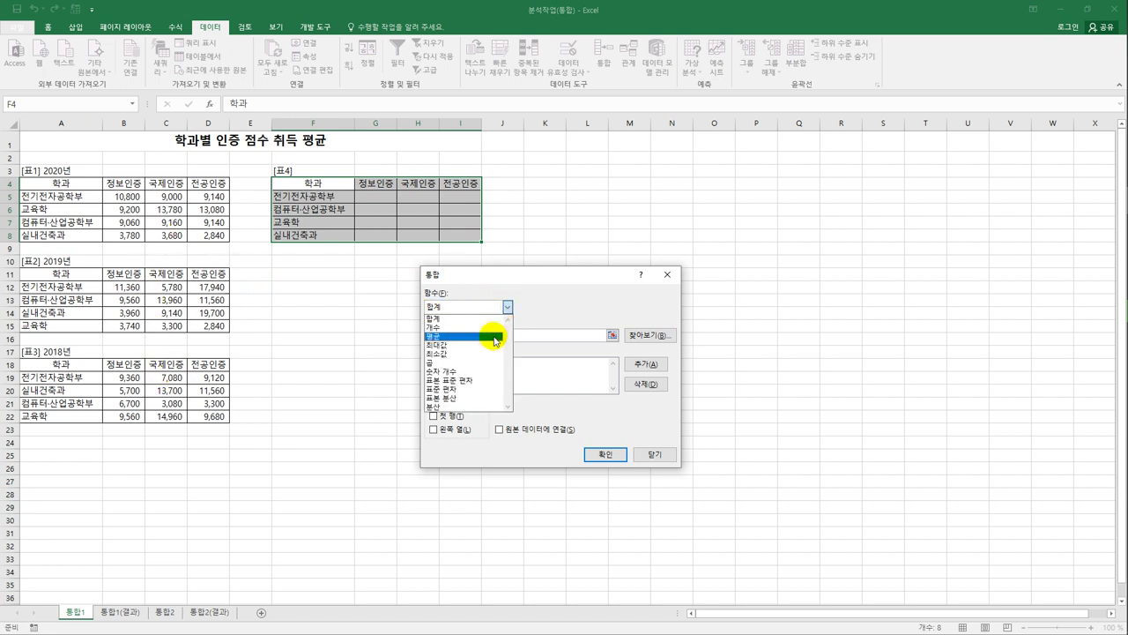
pyautogui.click(496, 337)
pyautogui.click(499, 335)
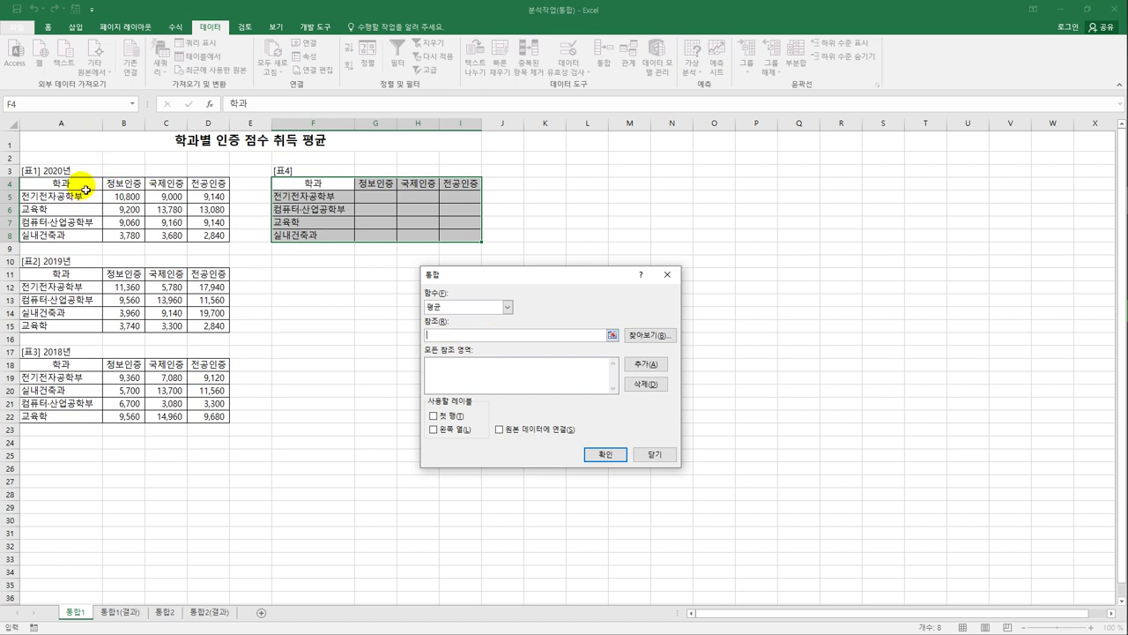
# Add the ranges A4:D8, A11:D15 and A18:D22 of the three yearly tables as consolidation references.
pyautogui.moveTo(88, 183); pyautogui.dragTo(217, 242)
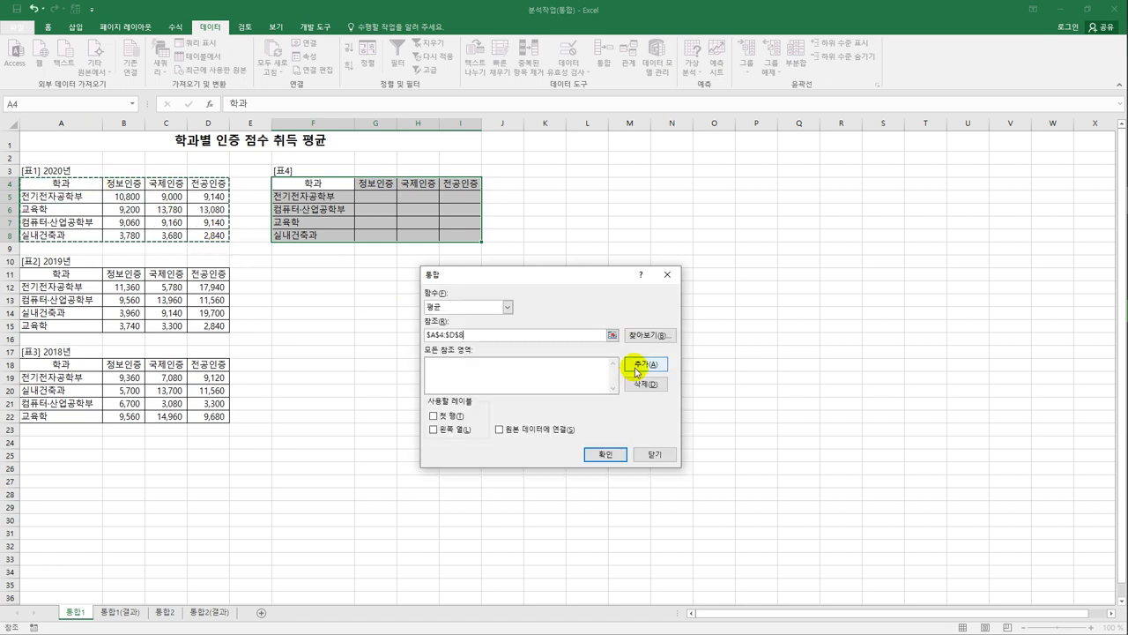
pyautogui.click(635, 367)
pyautogui.moveTo(78, 277); pyautogui.dragTo(223, 328)
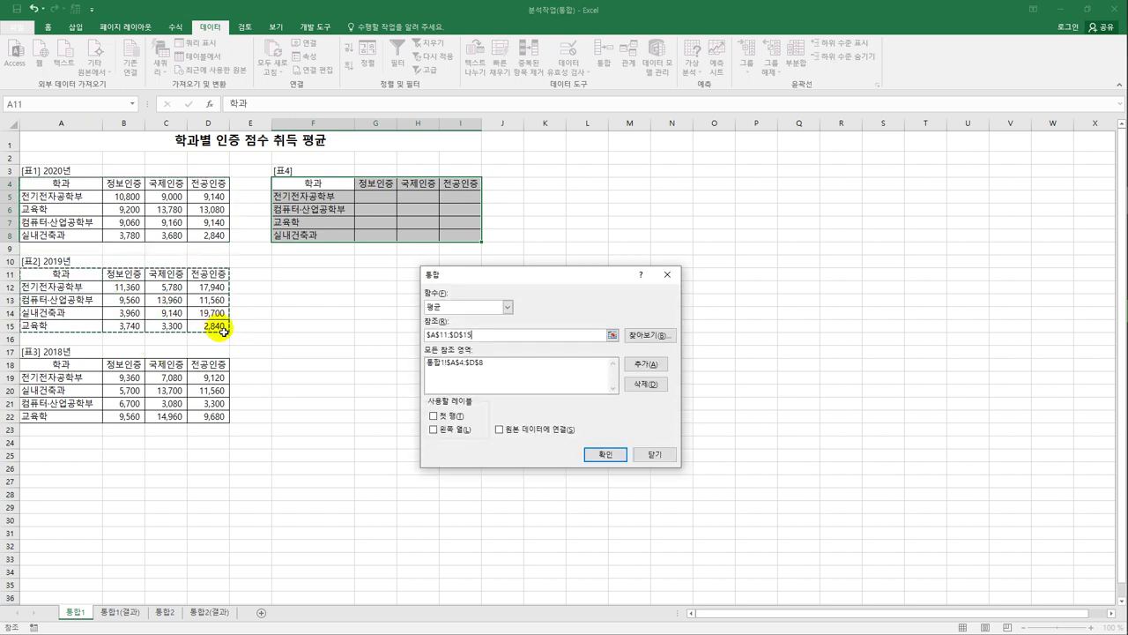
pyautogui.click(646, 362)
pyautogui.moveTo(36, 364); pyautogui.dragTo(226, 427)
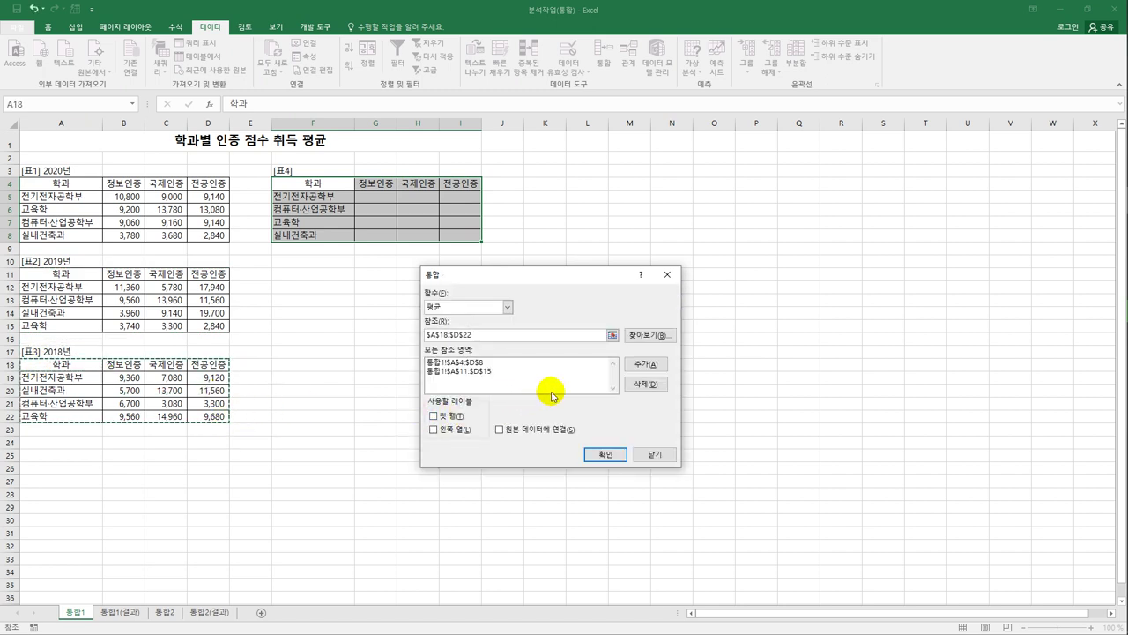
pyautogui.click(644, 363)
# Enable 첫 행 and 왼쪽 열 as labels and run the consolidation into [표4].
pyautogui.moveTo(529, 269); pyautogui.dragTo(617, 155)
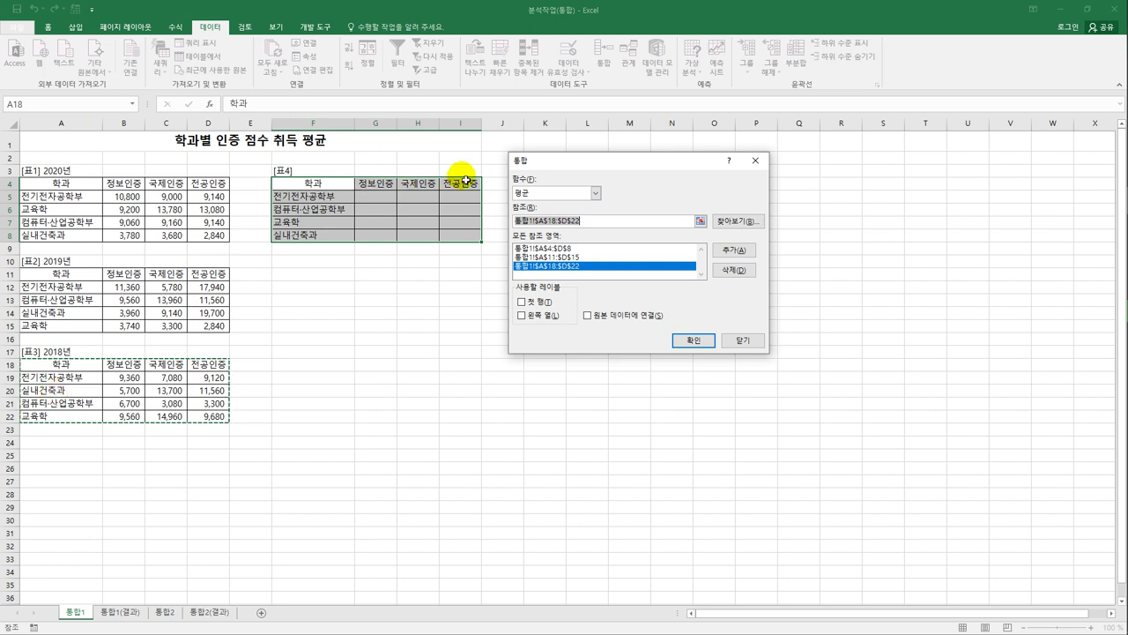
pyautogui.click(538, 302)
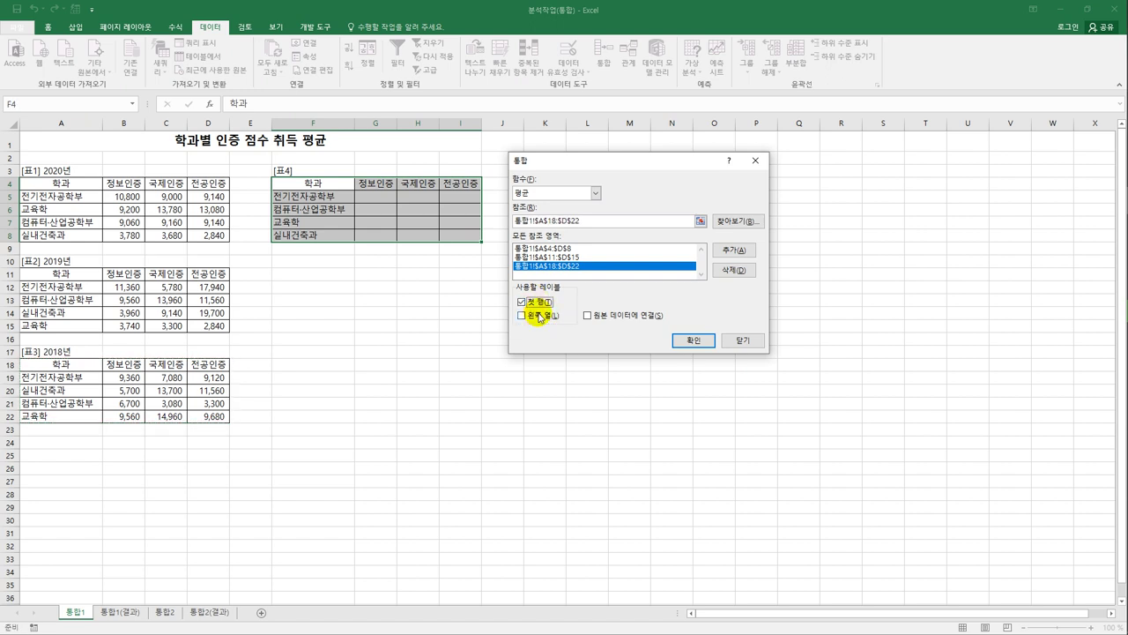
pyautogui.click(540, 316)
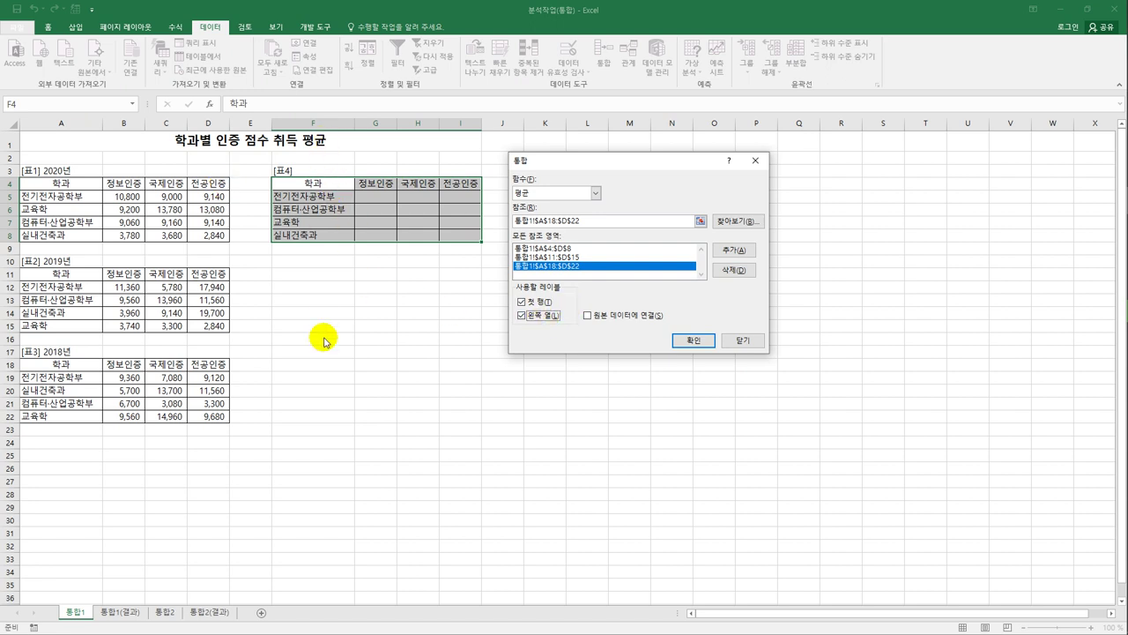
pyautogui.click(694, 340)
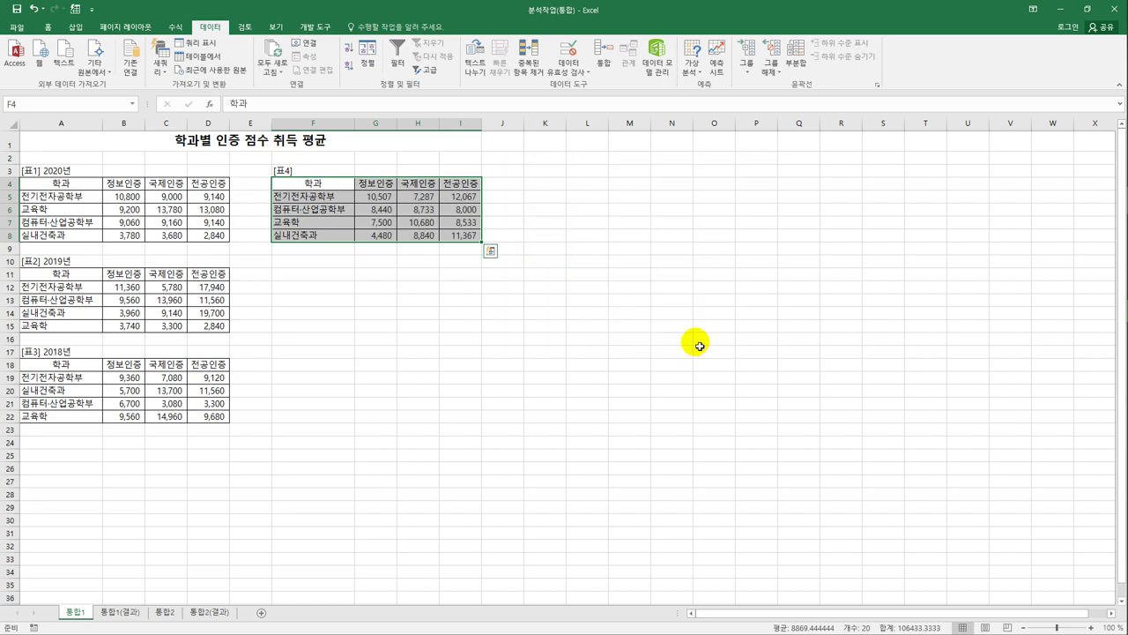
# Compare the consolidated [표4] on sheet 통합1 with the answer sheet 통합1(결과).
pyautogui.click(467, 238)
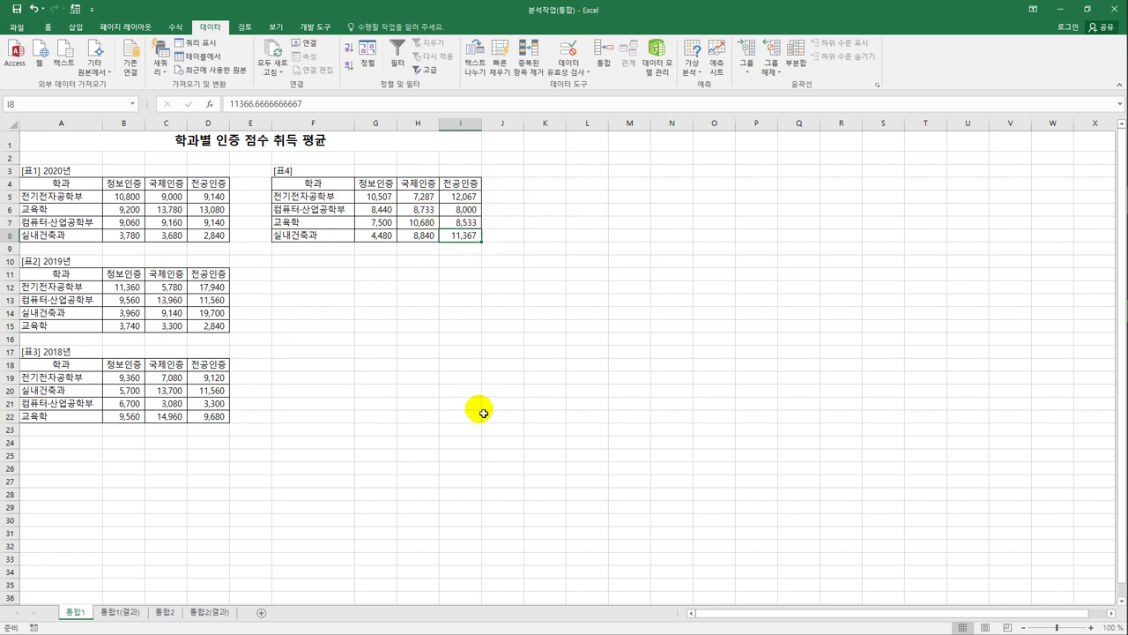
pyautogui.click(123, 612)
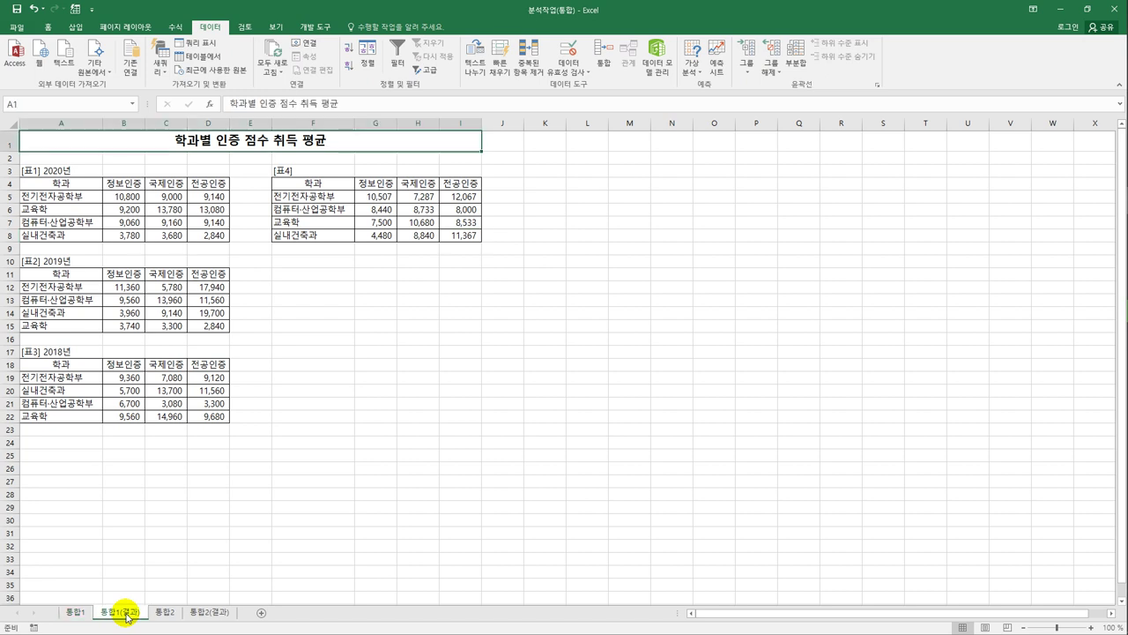
pyautogui.click(80, 611)
pyautogui.click(121, 612)
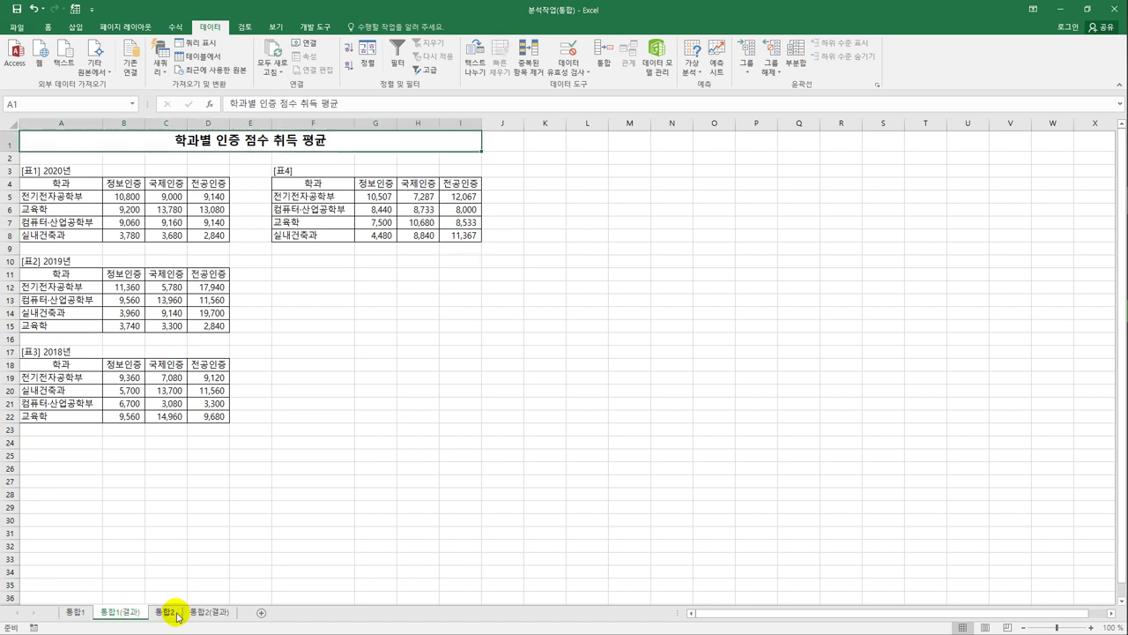
# On sheet 통합2, start a consolidation for the [표3] 2학년 성적표 range H3:L10 with the function 평균.
pyautogui.click(168, 612)
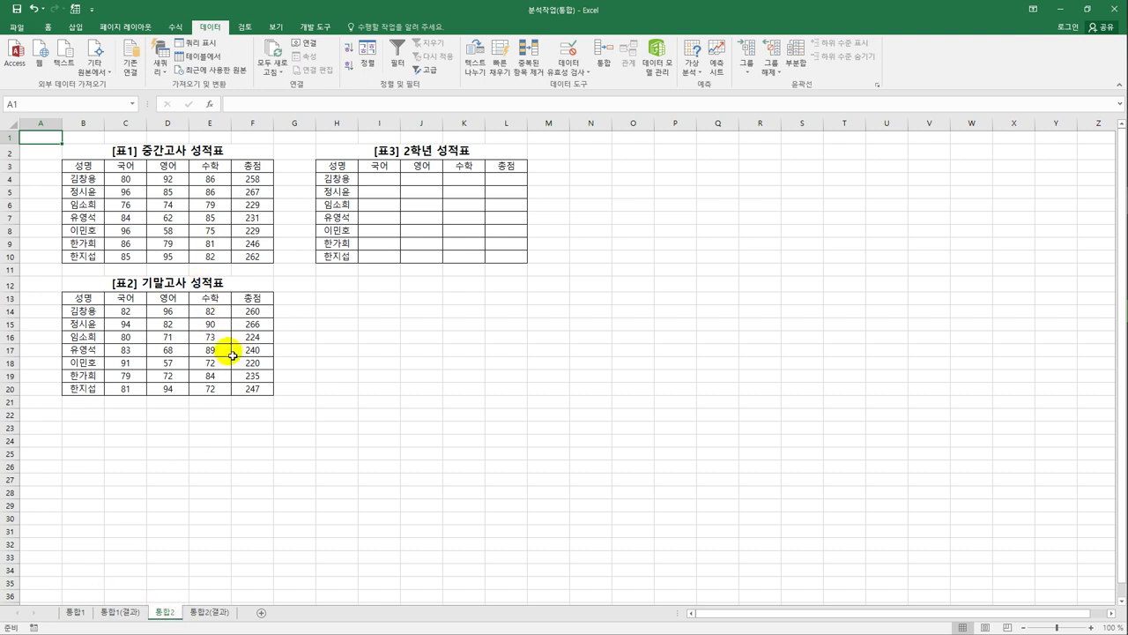
pyautogui.click(338, 189)
pyautogui.click(345, 204)
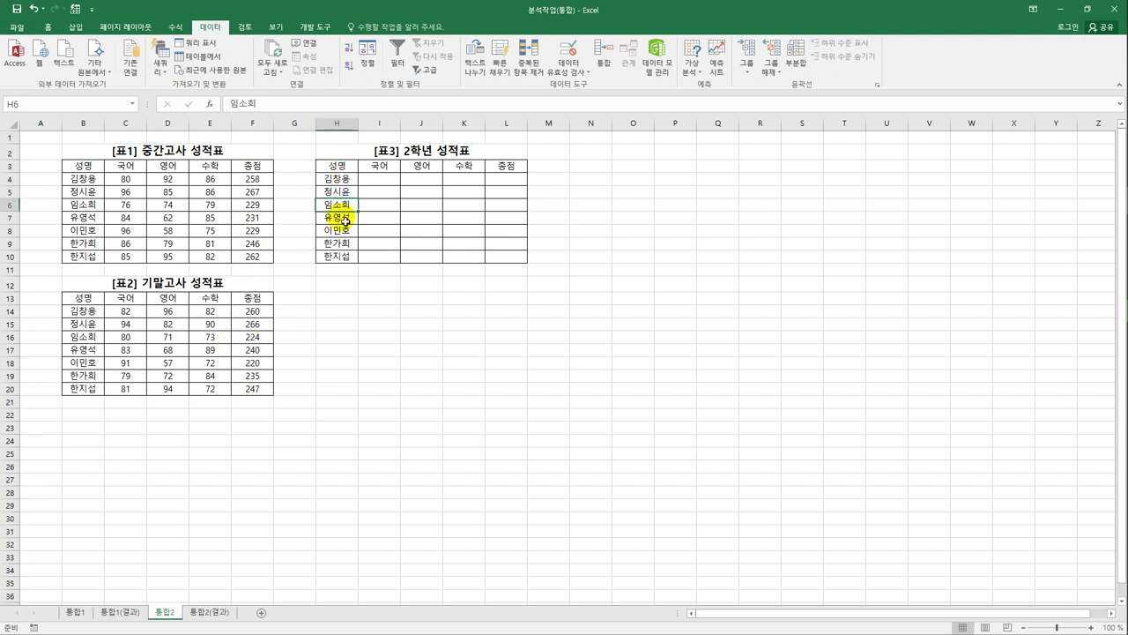
pyautogui.moveTo(337, 165); pyautogui.dragTo(513, 264)
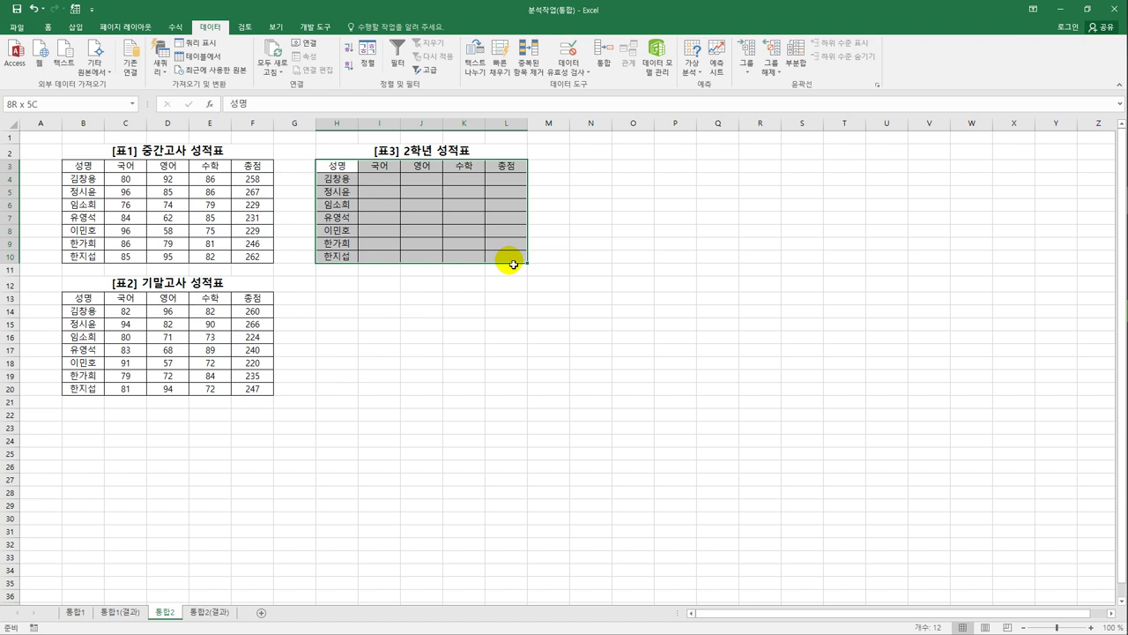
pyautogui.moveTo(513, 264); pyautogui.dragTo(513, 265)
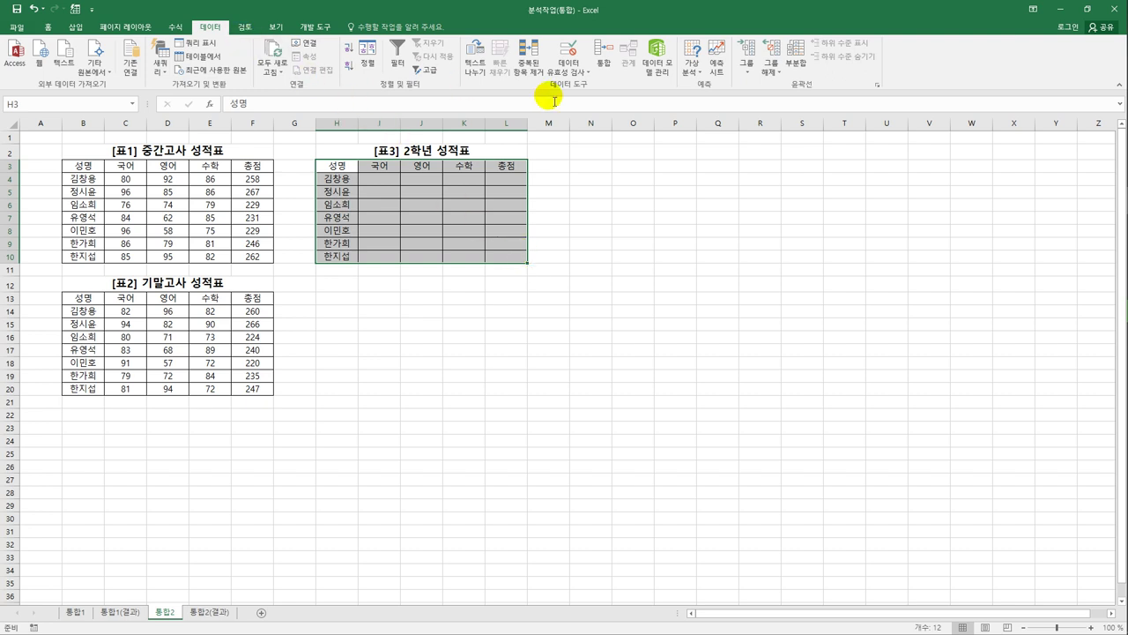
pyautogui.click(603, 57)
pyautogui.click(596, 192)
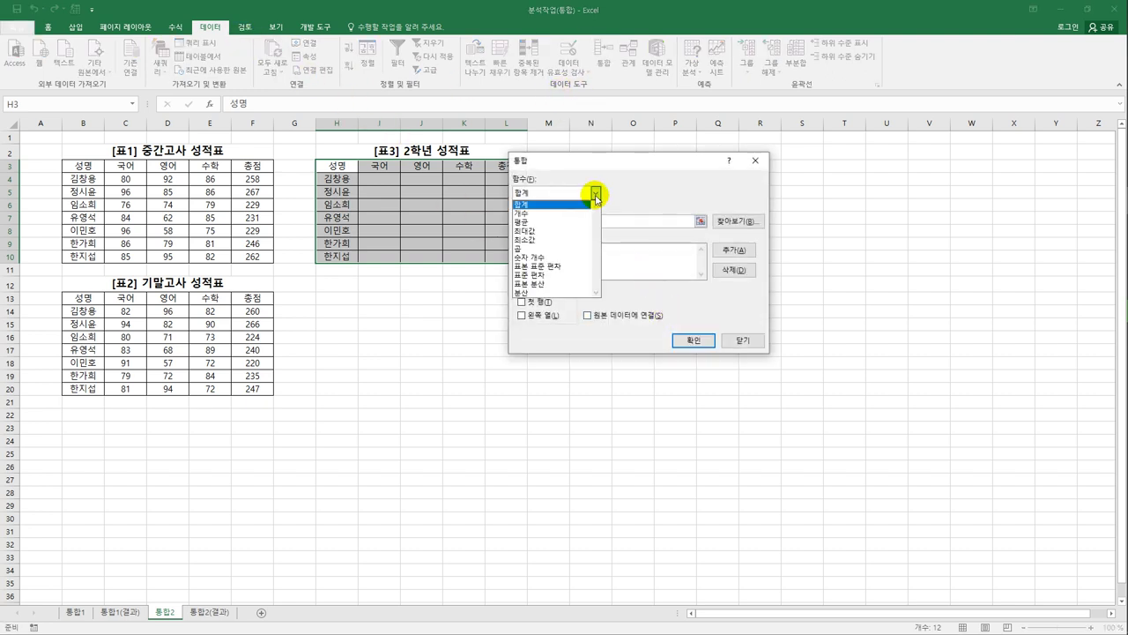
pyautogui.click(529, 222)
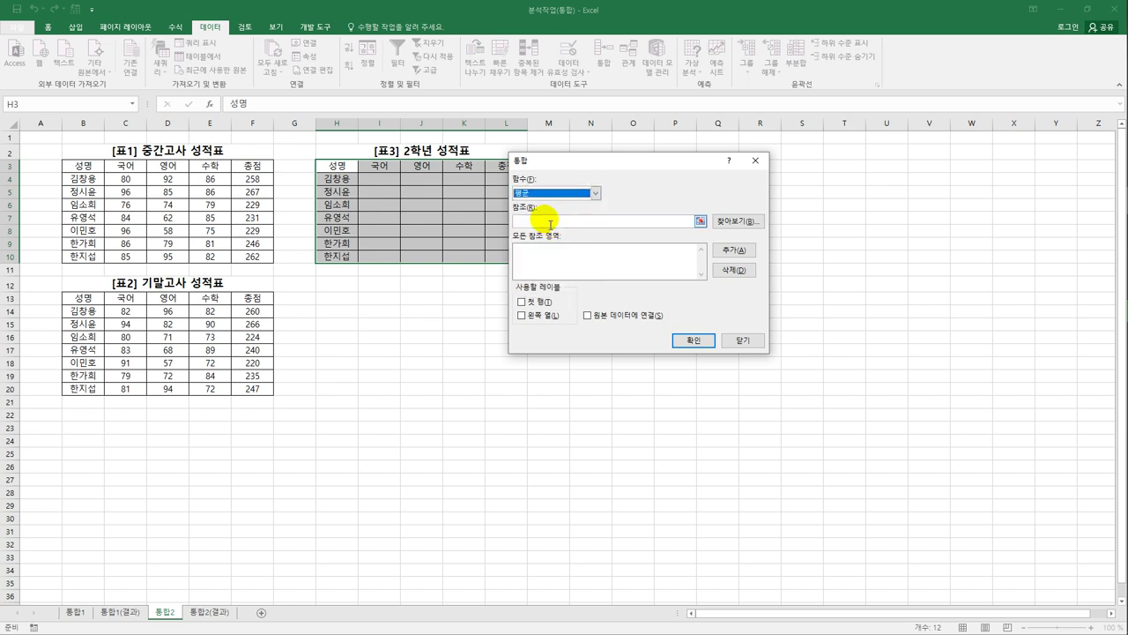
pyautogui.click(549, 223)
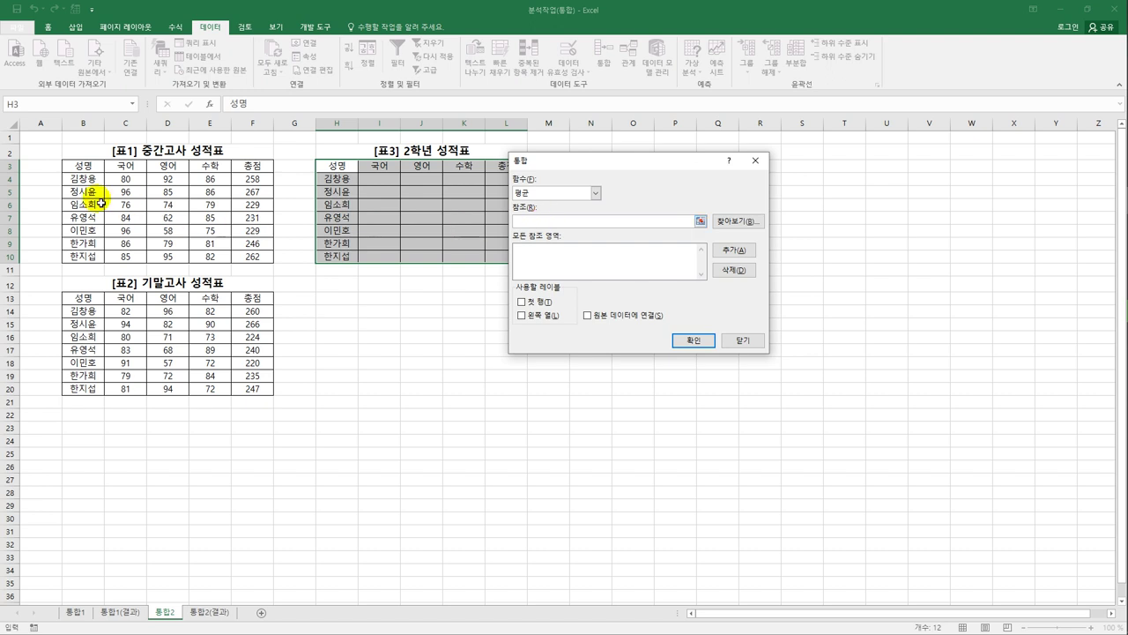
# Add the midterm table B3:F10 and the final exam table B13:F20 as consolidation references.
pyautogui.moveTo(78, 166); pyautogui.dragTo(259, 260)
pyautogui.click(731, 252)
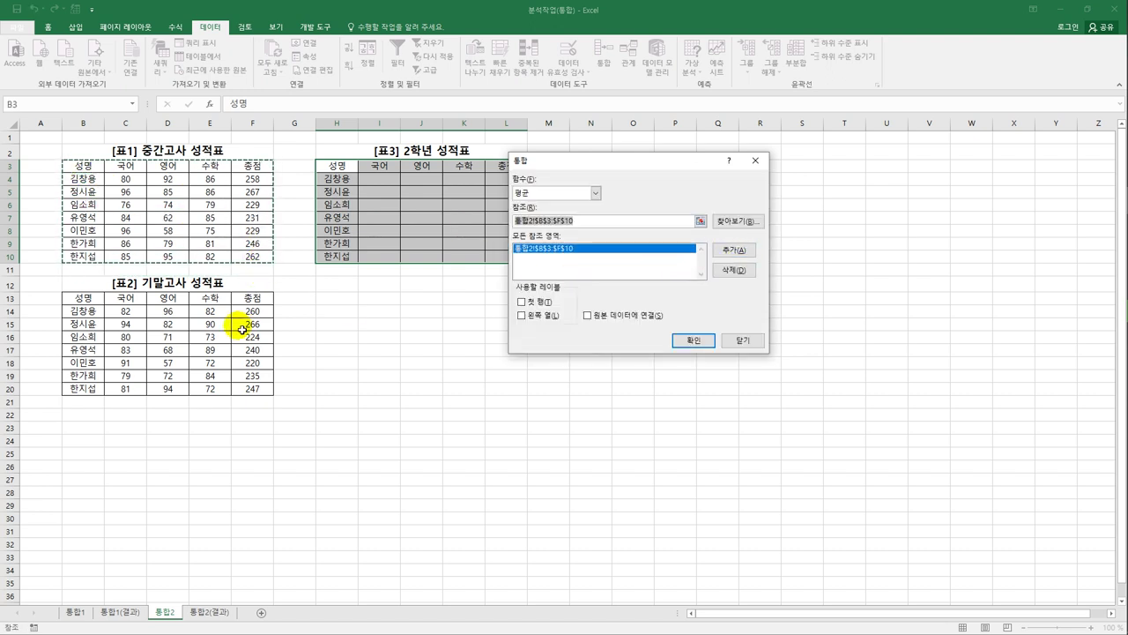
pyautogui.moveTo(83, 299); pyautogui.dragTo(244, 394)
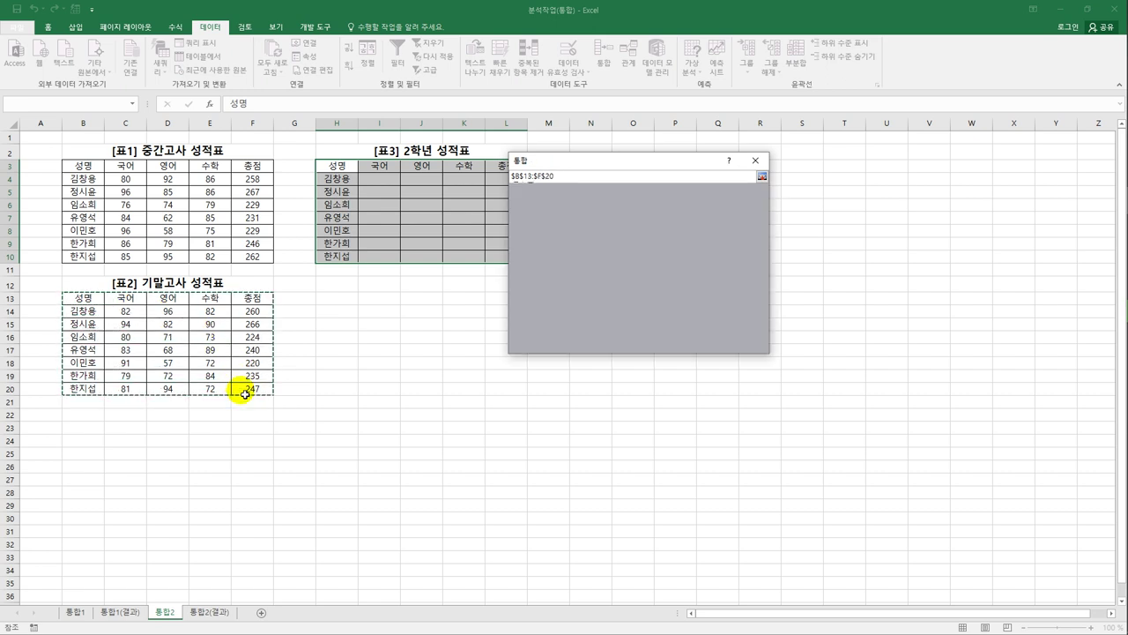
pyautogui.click(730, 251)
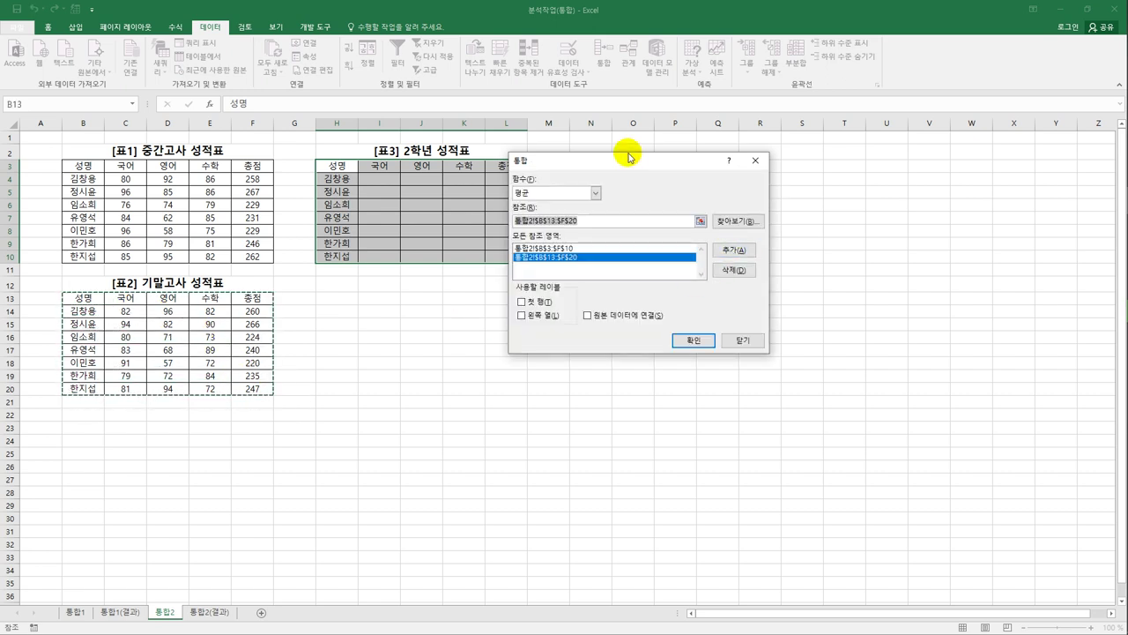
# Run the consolidation into [표3] with 첫 행 and 왼쪽 열 labels, and compare it with sheet 통합2(결과).
pyautogui.moveTo(629, 159); pyautogui.dragTo(472, 304)
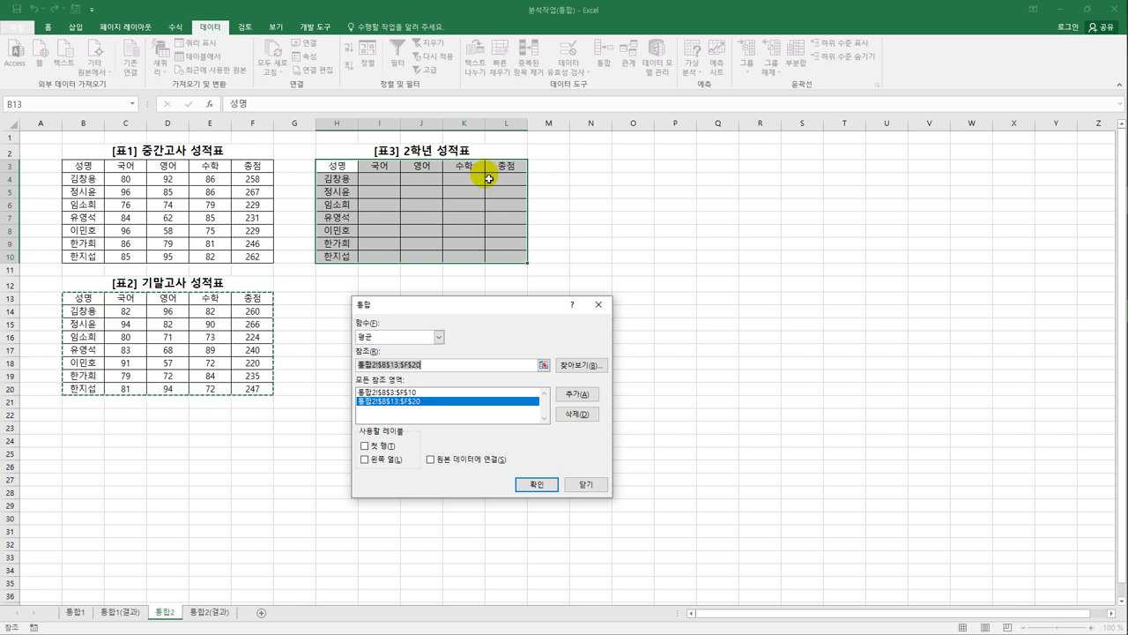
pyautogui.click(388, 445)
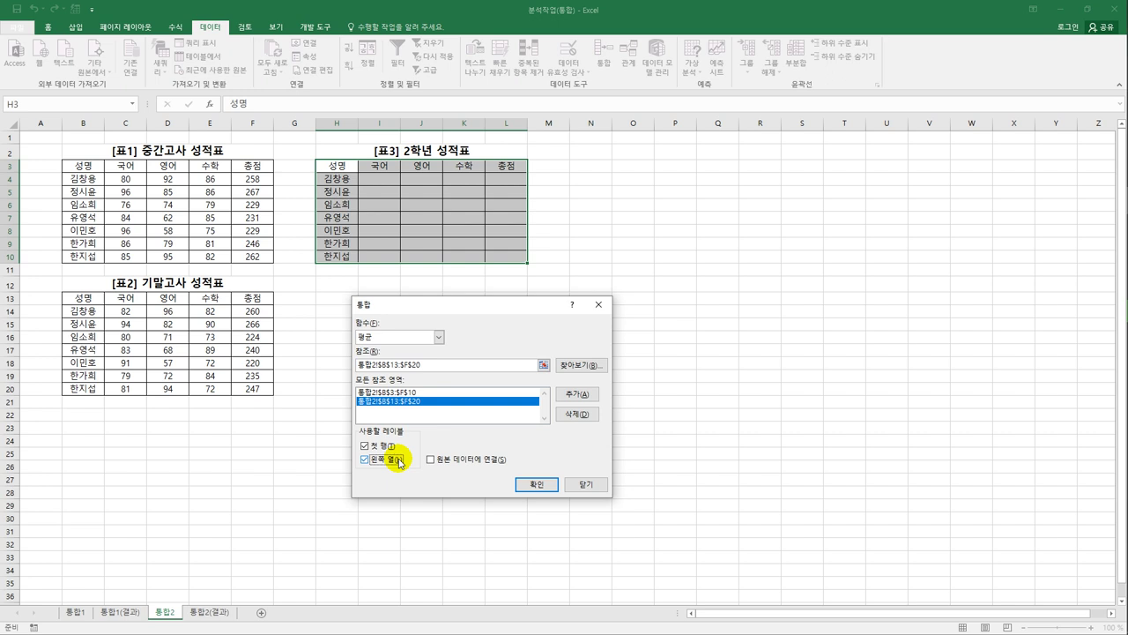
pyautogui.click(543, 486)
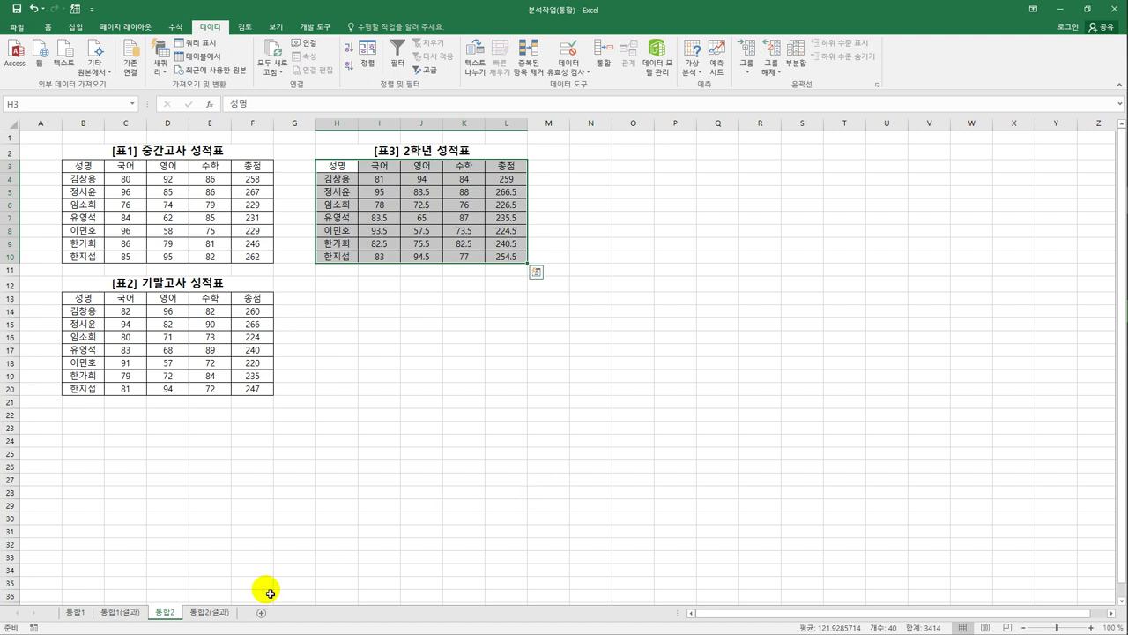
pyautogui.click(219, 620)
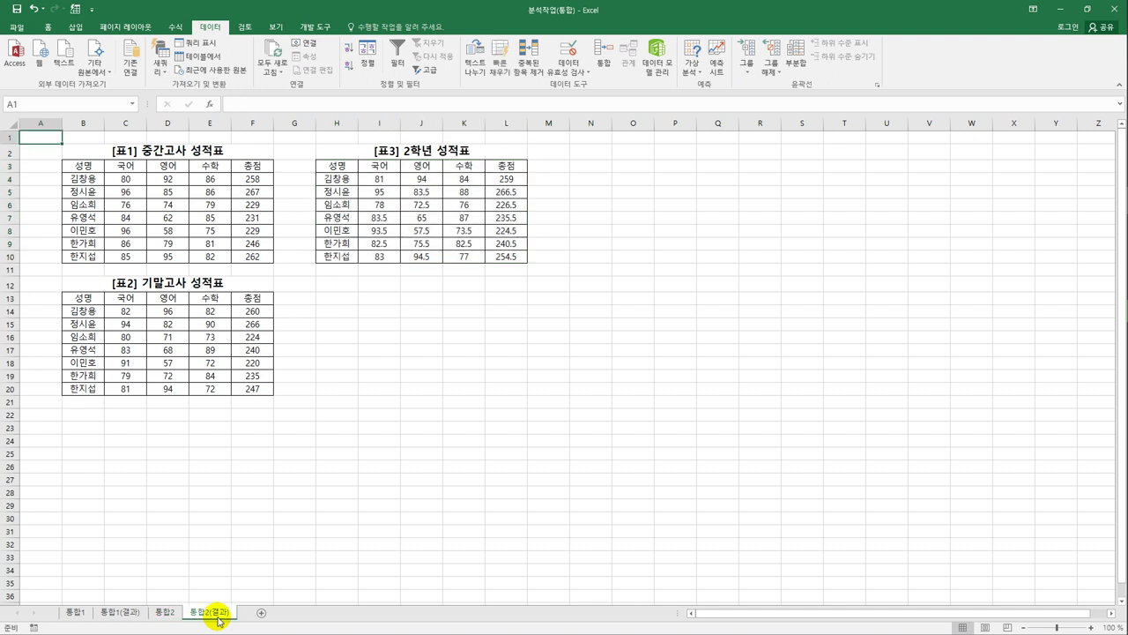
pyautogui.click(170, 613)
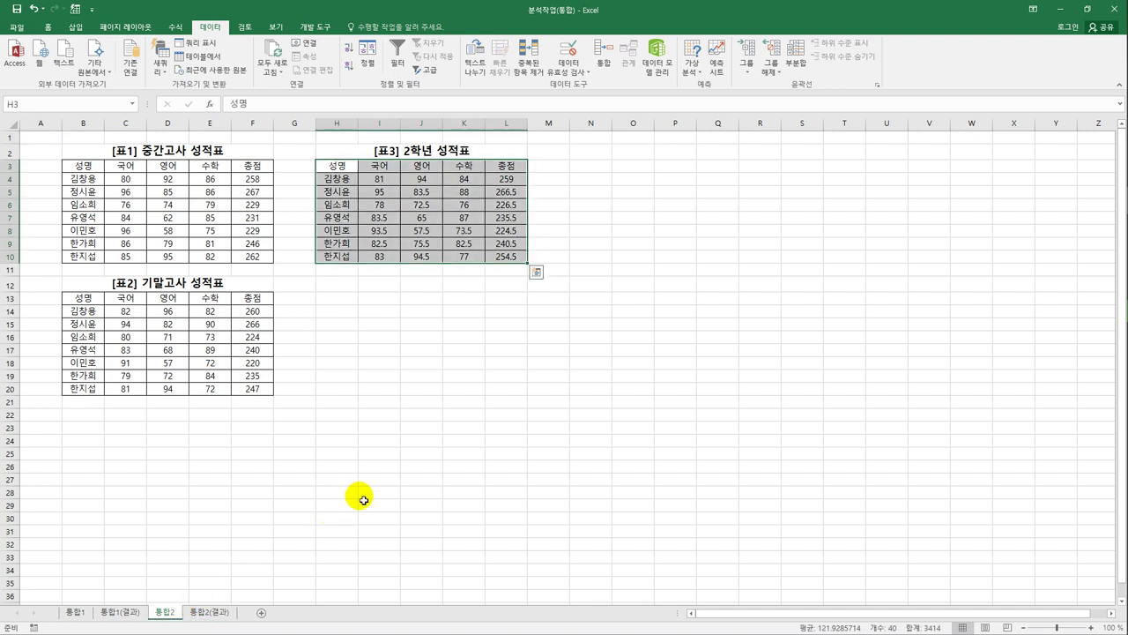